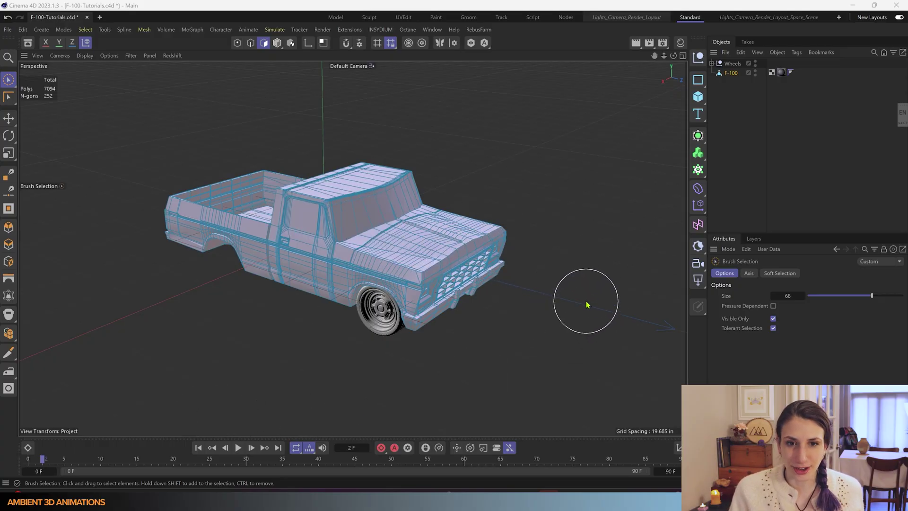
Step: Brush-select test patches on the hood, the cab's rear panel and the floor
{"action": "scroll", "coordinate": [361, 184], "scroll_direction": "up", "scroll_amount": 5}
{"action": "mouse_move", "coordinate": [447, 282]}
{"action": "left_mouse_down", "text": "alt"}
{"action": "mouse_move", "coordinate": [438, 233]}
{"action": "mouse_move", "coordinate": [438, 281]}
{"action": "mouse_move", "coordinate": [421, 265]}
{"action": "mouse_move", "coordinate": [419, 245]}
{"action": "mouse_move", "coordinate": [429, 267]}
{"action": "mouse_move", "coordinate": [433, 256]}
{"action": "left_mouse_up", "text": "alt"}
{"action": "left_click", "coordinate": [447, 305]}
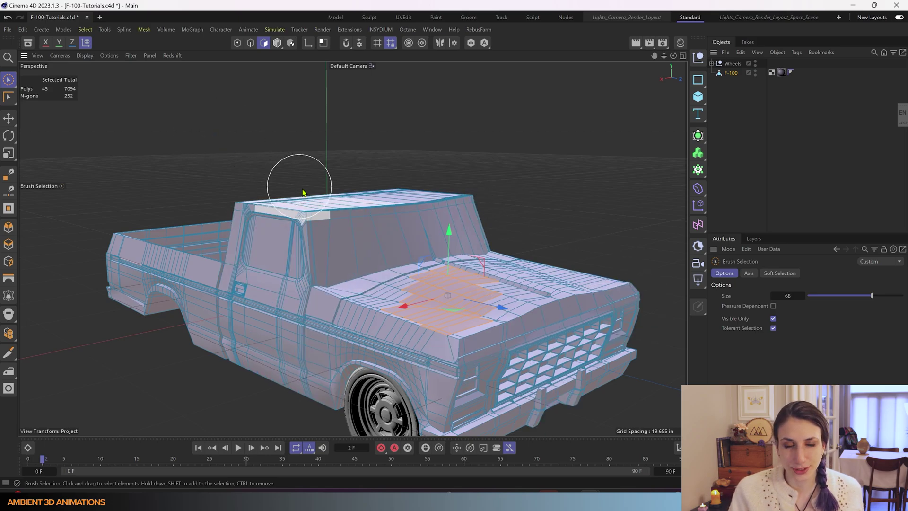
{"action": "scroll", "coordinate": [364, 252], "scroll_direction": "up", "scroll_amount": 2}
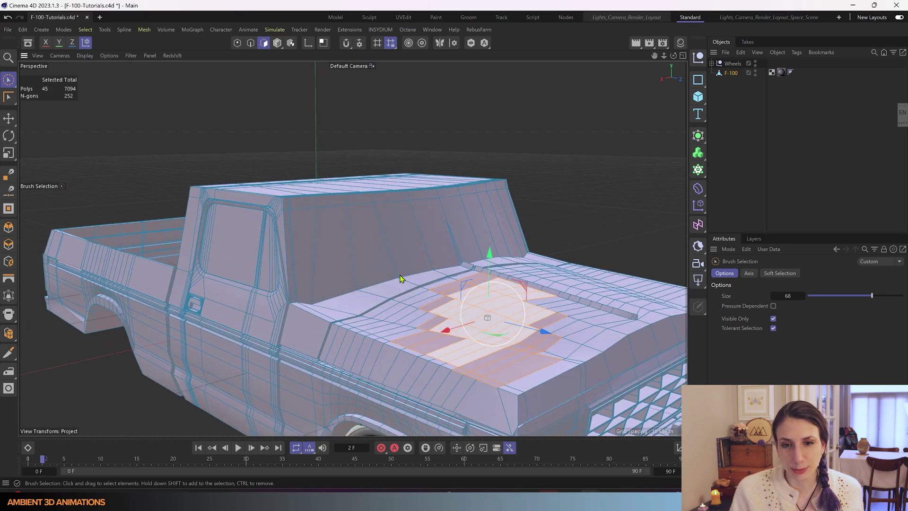
{"action": "scroll", "coordinate": [349, 247], "scroll_direction": "up", "scroll_amount": 2}
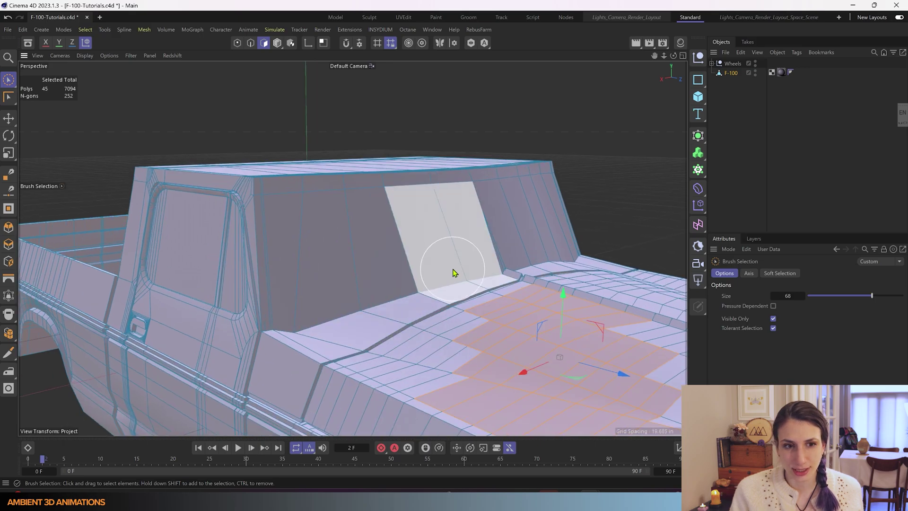
{"action": "scroll", "coordinate": [452, 268], "scroll_direction": "up", "scroll_amount": 2}
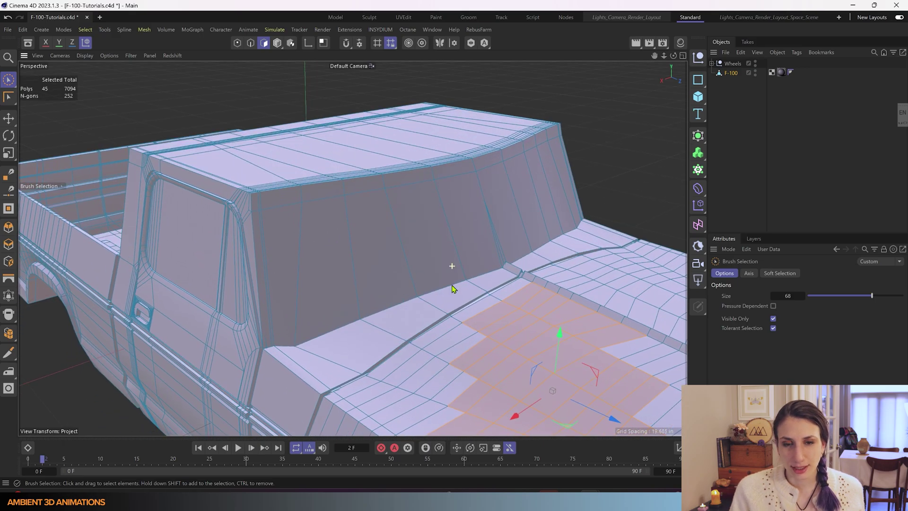
{"action": "left_click", "coordinate": [323, 279]}
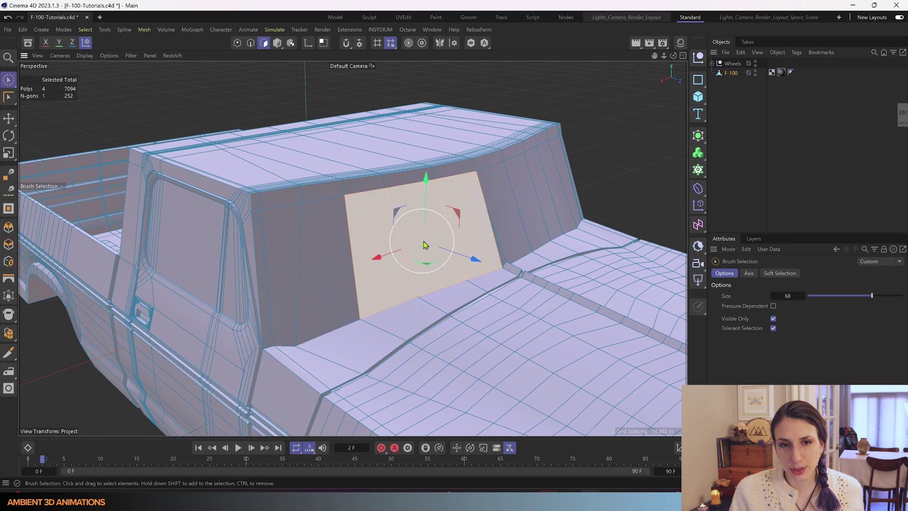
{"action": "left_click", "coordinate": [426, 243]}
{"action": "left_click", "coordinate": [494, 369]}
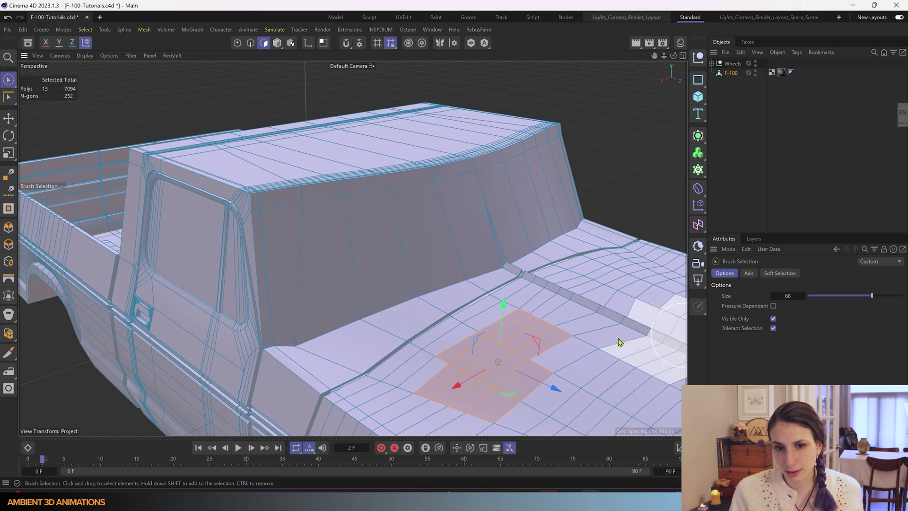
{"action": "left_click", "coordinate": [365, 264]}
Step: Brush-select the door window, truck bed side and windshield polygons, reaching 25 selected
{"action": "mouse_move", "coordinate": [290, 389]}
{"action": "left_mouse_down", "text": "alt"}
{"action": "mouse_move", "coordinate": [327, 322]}
{"action": "mouse_move", "coordinate": [331, 284]}
{"action": "left_mouse_up", "text": "alt"}
{"action": "left_click", "coordinate": [169, 286]}
{"action": "left_click", "coordinate": [585, 362]}
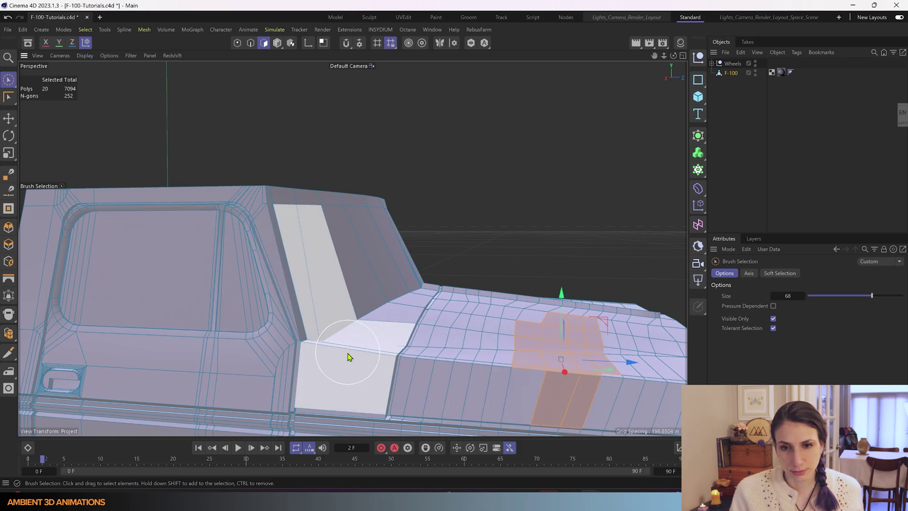
{"action": "mouse_move", "coordinate": [461, 359]}
{"action": "left_mouse_down", "text": "alt"}
{"action": "mouse_move", "coordinate": [415, 374]}
{"action": "mouse_move", "coordinate": [558, 367]}
{"action": "mouse_move", "coordinate": [412, 372]}
{"action": "mouse_move", "coordinate": [454, 359]}
{"action": "mouse_move", "coordinate": [509, 300]}
{"action": "left_mouse_up", "text": "alt"}
{"action": "scroll", "coordinate": [416, 374], "scroll_direction": "down", "scroll_amount": 4}
{"action": "scroll", "coordinate": [509, 301], "scroll_direction": "up", "scroll_amount": 3}
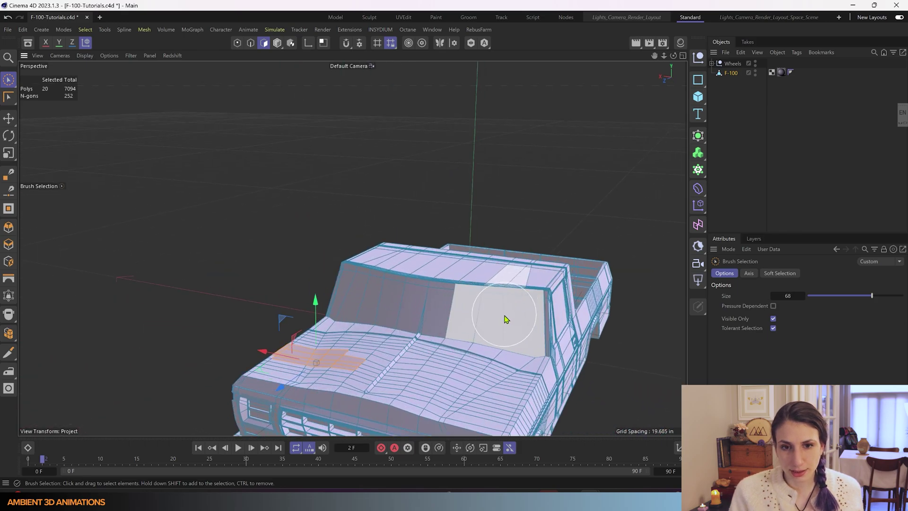
{"action": "left_click", "coordinate": [505, 319]}
{"action": "scroll", "coordinate": [531, 303], "scroll_direction": "up", "scroll_amount": 5}
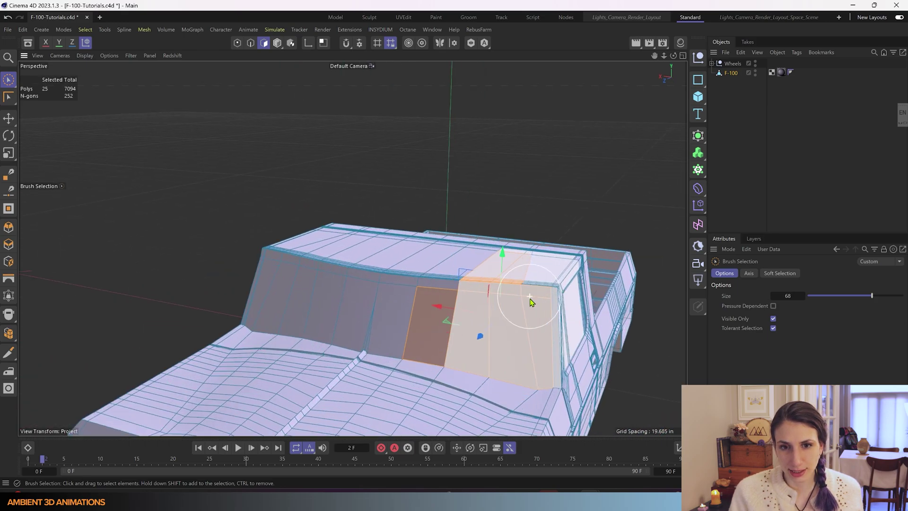
Step: Close in on the cab corner and brush-select its large corner face
{"action": "left_click_drag", "start_coordinate": [501, 319], "coordinate": [470, 253], "text": "alt"}
{"action": "scroll", "coordinate": [577, 325], "scroll_direction": "up", "scroll_amount": 3}
{"action": "scroll", "coordinate": [455, 297], "scroll_direction": "up", "scroll_amount": 5}
{"action": "scroll", "coordinate": [457, 313], "scroll_direction": "down", "scroll_amount": 8}
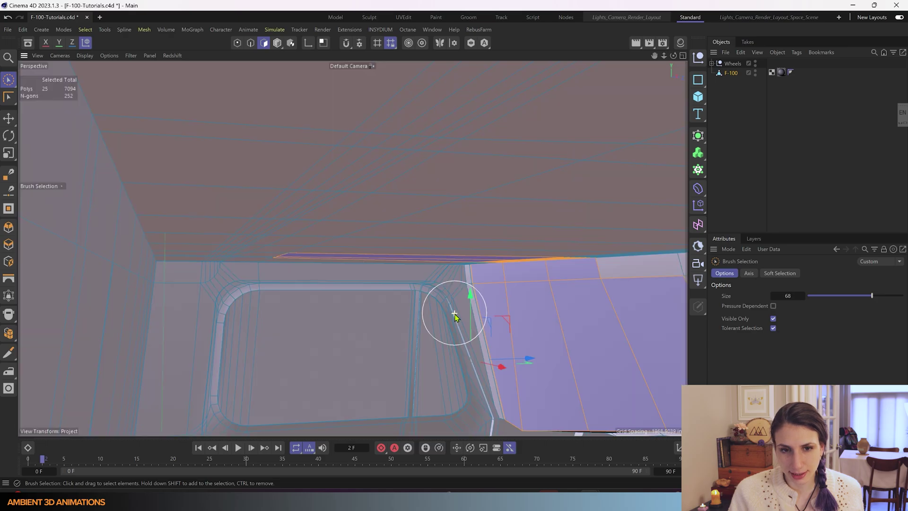
{"action": "mouse_move", "coordinate": [525, 346]}
{"action": "left_mouse_down", "text": "alt"}
{"action": "mouse_move", "coordinate": [531, 320]}
{"action": "mouse_move", "coordinate": [412, 303]}
{"action": "mouse_move", "coordinate": [462, 286]}
{"action": "left_mouse_up", "text": "alt"}
{"action": "left_click", "coordinate": [462, 287]}
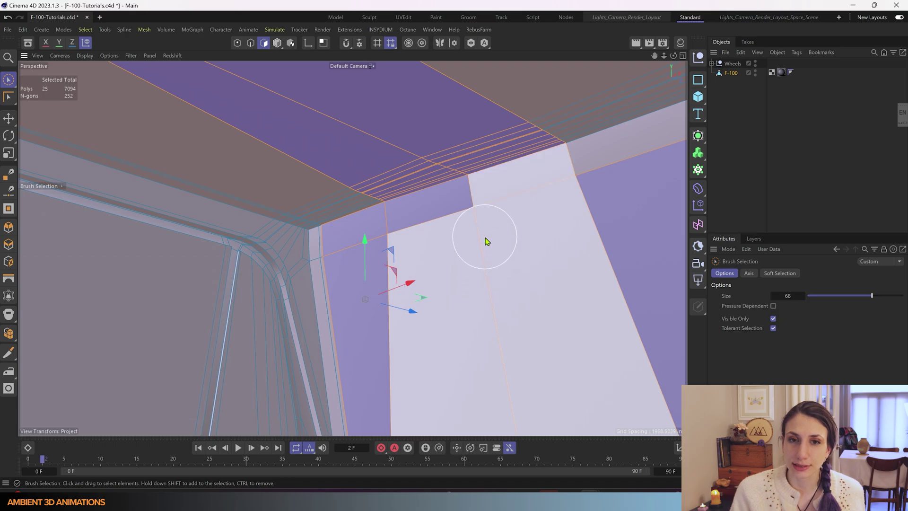
Step: Add the top edge band of faces, bringing the selection to 34 polygons
{"action": "mouse_move", "coordinate": [488, 263]}
{"action": "left_mouse_down", "text": "alt"}
{"action": "mouse_move", "coordinate": [422, 263]}
{"action": "mouse_move", "coordinate": [287, 301]}
{"action": "mouse_move", "coordinate": [273, 318]}
{"action": "mouse_move", "coordinate": [290, 300]}
{"action": "mouse_move", "coordinate": [359, 270]}
{"action": "mouse_move", "coordinate": [427, 269]}
{"action": "mouse_move", "coordinate": [471, 240]}
{"action": "left_mouse_up", "text": "alt"}
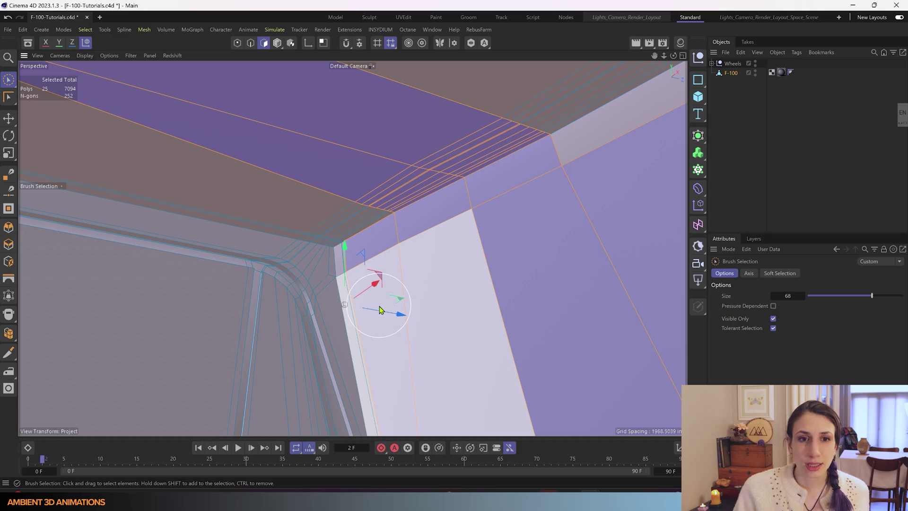
{"action": "mouse_move", "coordinate": [378, 230]}
{"action": "left_mouse_down"}
{"action": "mouse_move", "coordinate": [383, 218]}
{"action": "mouse_move", "coordinate": [450, 385]}
{"action": "mouse_move", "coordinate": [412, 209]}
{"action": "mouse_move", "coordinate": [504, 257]}
{"action": "left_mouse_up"}
{"action": "left_click", "coordinate": [399, 211]}
{"action": "left_click", "coordinate": [450, 223]}
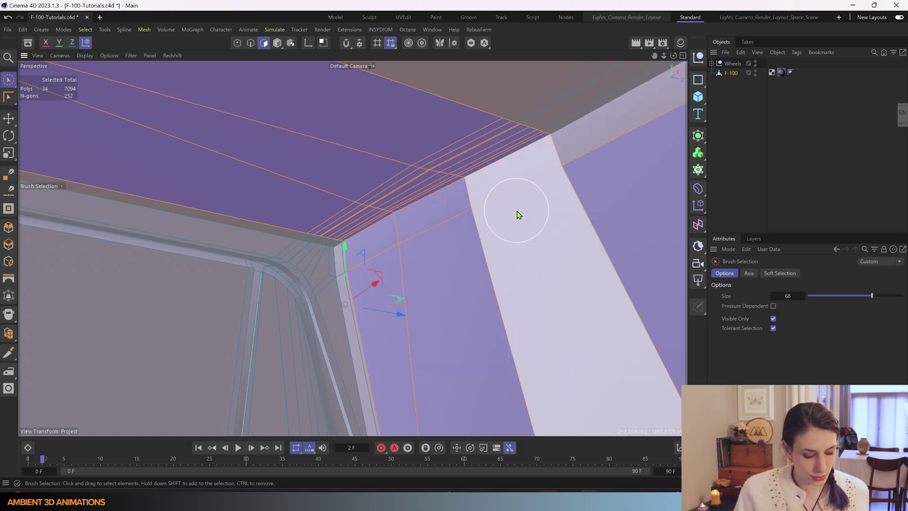
{"action": "mouse_move", "coordinate": [518, 214]}
{"action": "left_mouse_down", "text": "alt"}
{"action": "mouse_move", "coordinate": [427, 243]}
{"action": "mouse_move", "coordinate": [349, 284]}
{"action": "mouse_move", "coordinate": [322, 310]}
{"action": "mouse_move", "coordinate": [327, 294]}
{"action": "left_mouse_up", "text": "alt"}
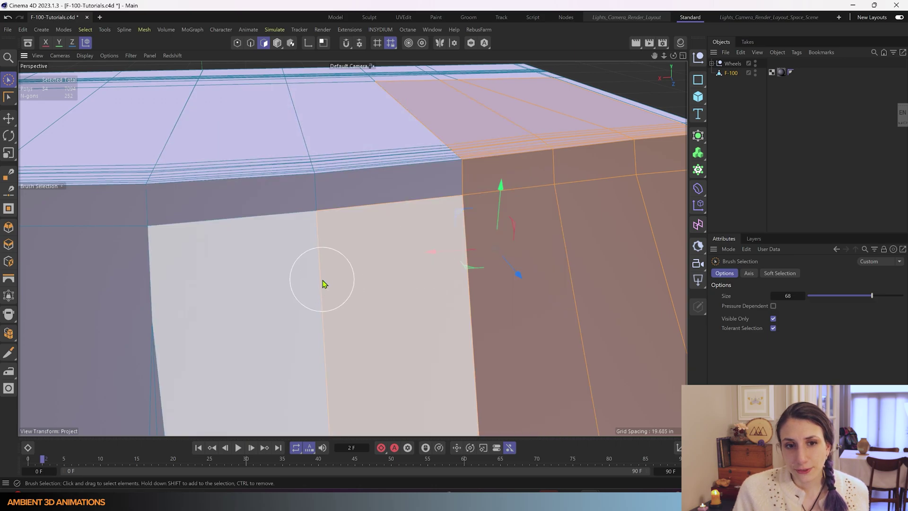
Step: Brush-select the large front face and the side strip beside it
{"action": "scroll", "coordinate": [324, 284], "scroll_direction": "down", "scroll_amount": 3}
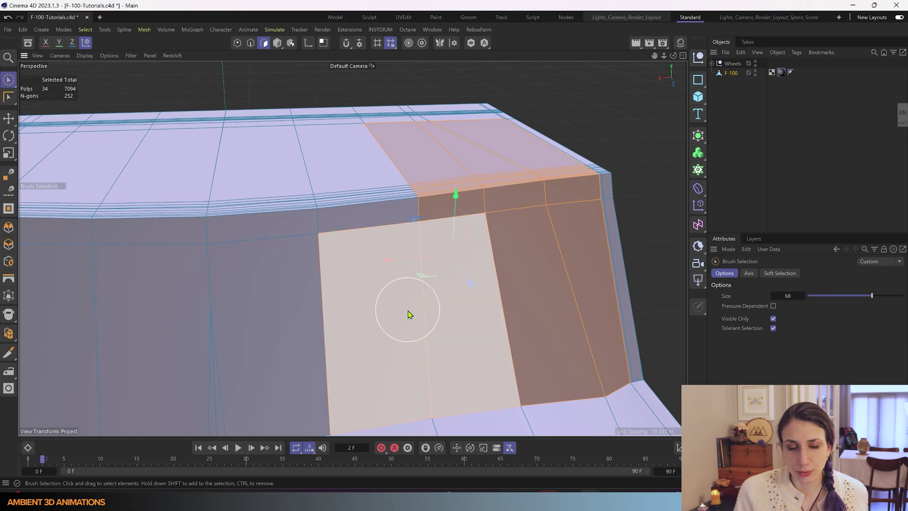
{"action": "left_click_drag", "start_coordinate": [392, 310], "coordinate": [475, 282], "text": "alt"}
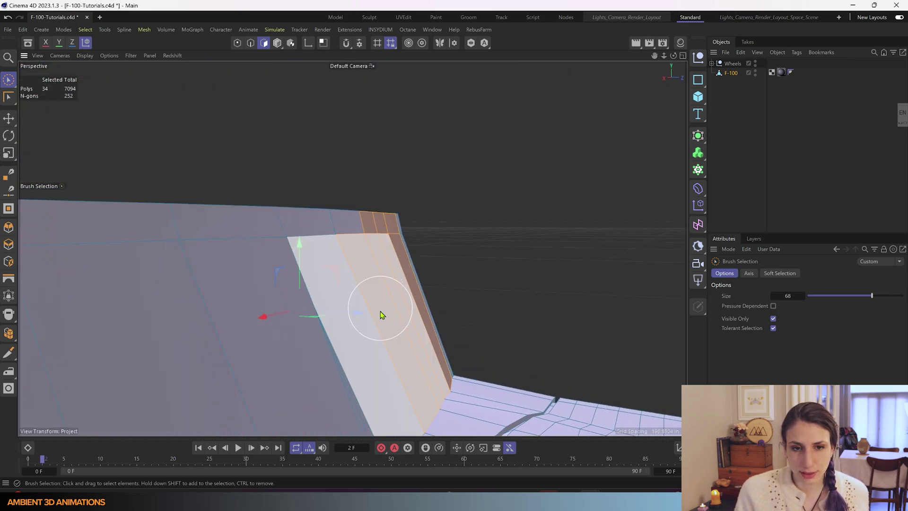
{"action": "left_click", "coordinate": [382, 314]}
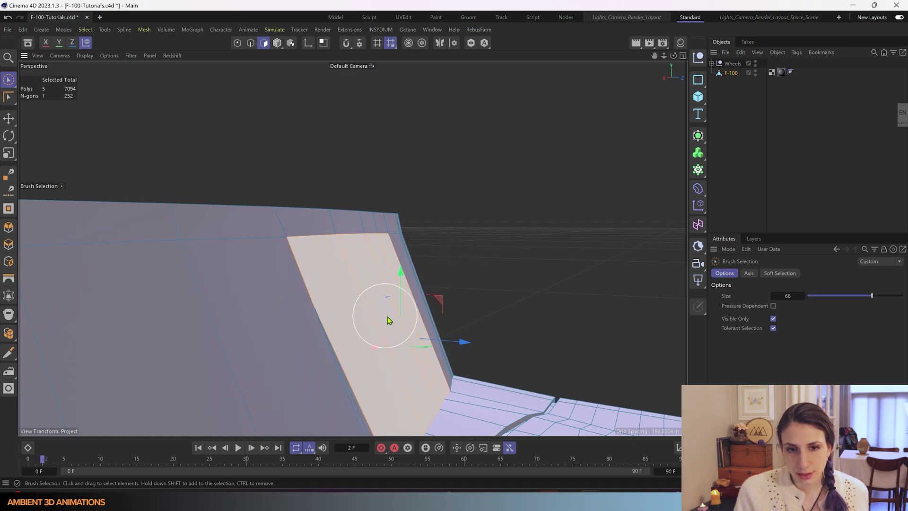
{"action": "left_click", "coordinate": [395, 318], "text": "shift"}
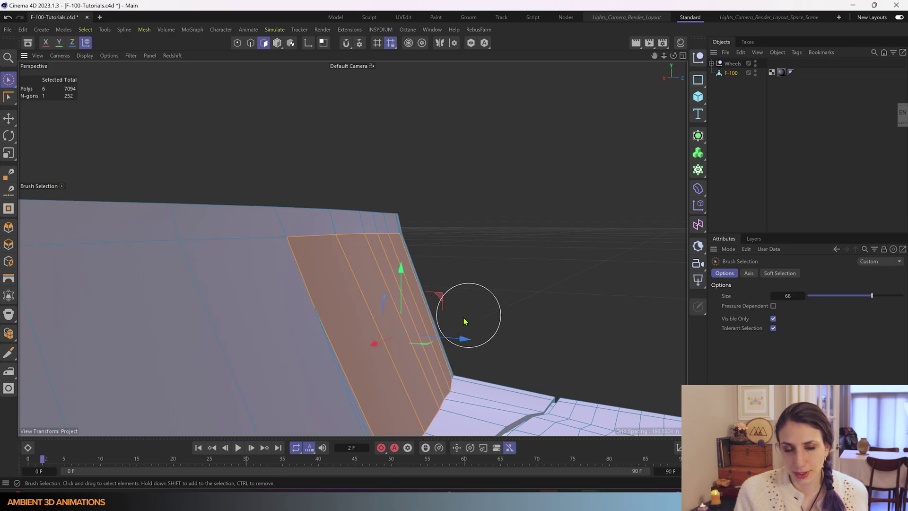
Step: Narrow the selection to the 2-polygon left wall panel and floor strip
{"action": "scroll", "coordinate": [461, 312], "scroll_direction": "up", "scroll_amount": 6}
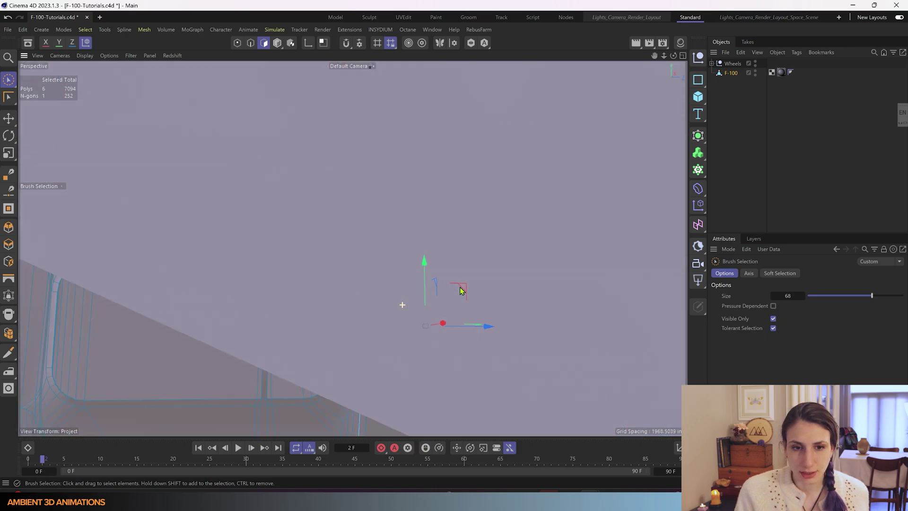
{"action": "scroll", "coordinate": [461, 291], "scroll_direction": "down", "scroll_amount": 5}
{"action": "left_click_drag", "start_coordinate": [462, 291], "coordinate": [367, 312], "text": "alt"}
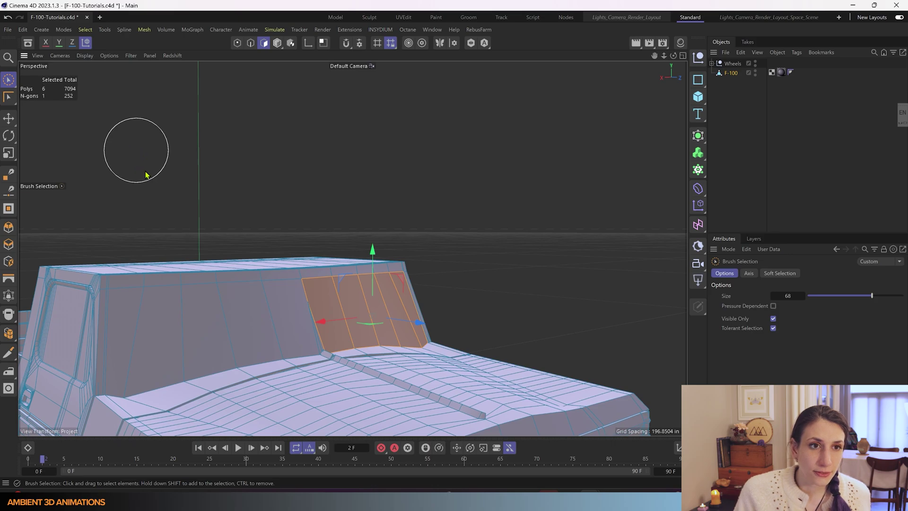
{"action": "scroll", "coordinate": [213, 328], "scroll_direction": "up", "scroll_amount": 2}
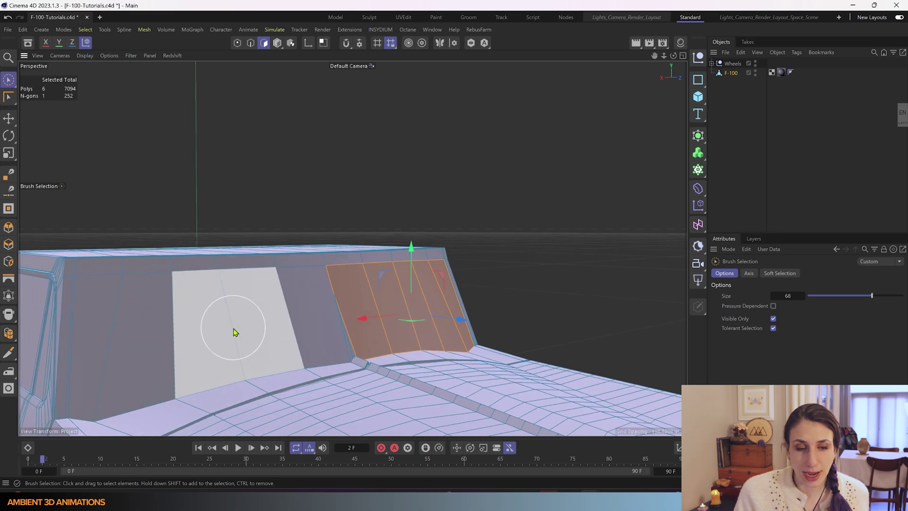
{"action": "left_click", "coordinate": [233, 332], "text": "shift"}
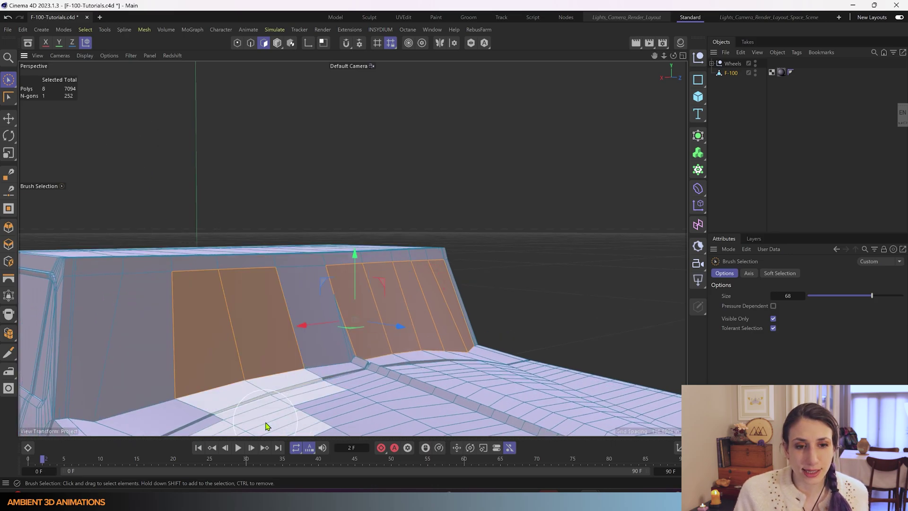
{"action": "left_click", "coordinate": [233, 354]}
Step: Reverse the normals of the left wall panel from the context menu
{"action": "left_click", "coordinate": [228, 326]}
{"action": "right_click", "coordinate": [226, 328]}
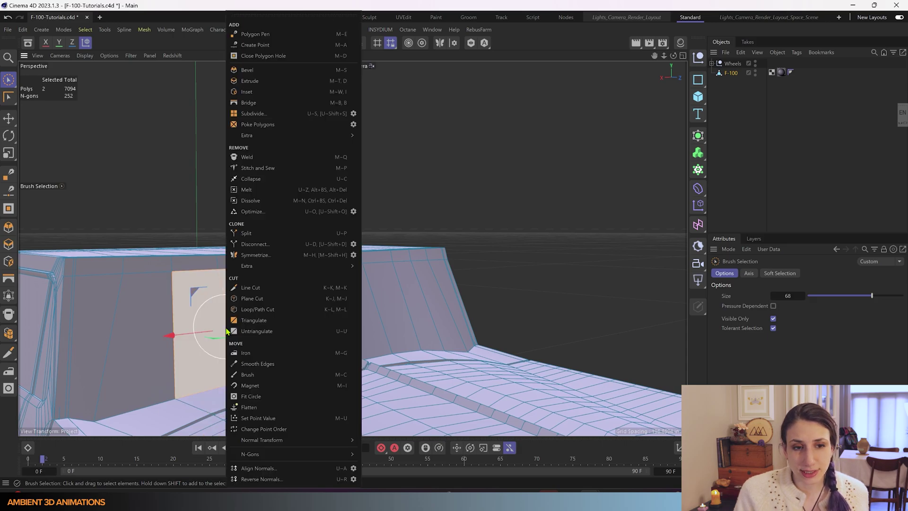
{"action": "left_click", "coordinate": [268, 480]}
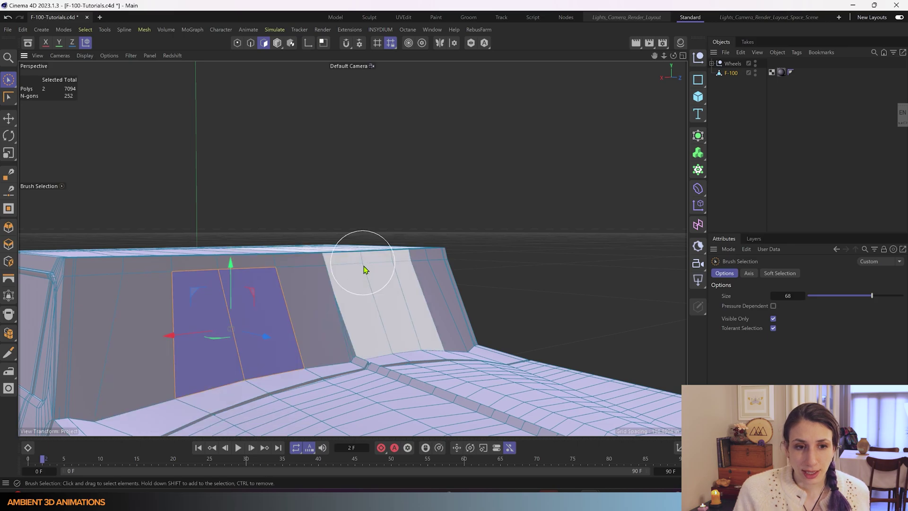
Step: Reselect the wall and floor panels, ending on the two wall polygons
{"action": "left_click", "coordinate": [310, 325]}
{"action": "left_click", "coordinate": [415, 417]}
{"action": "left_click", "coordinate": [242, 340]}
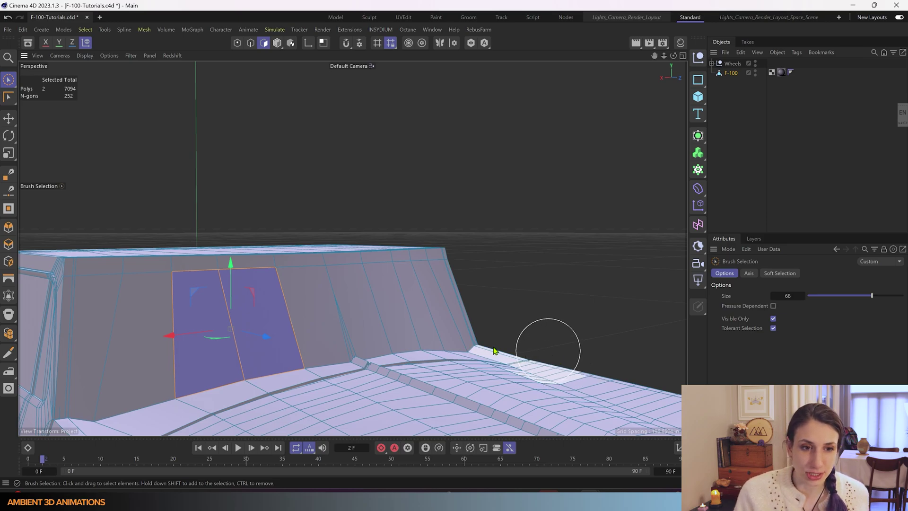
{"action": "right_click", "coordinate": [240, 320]}
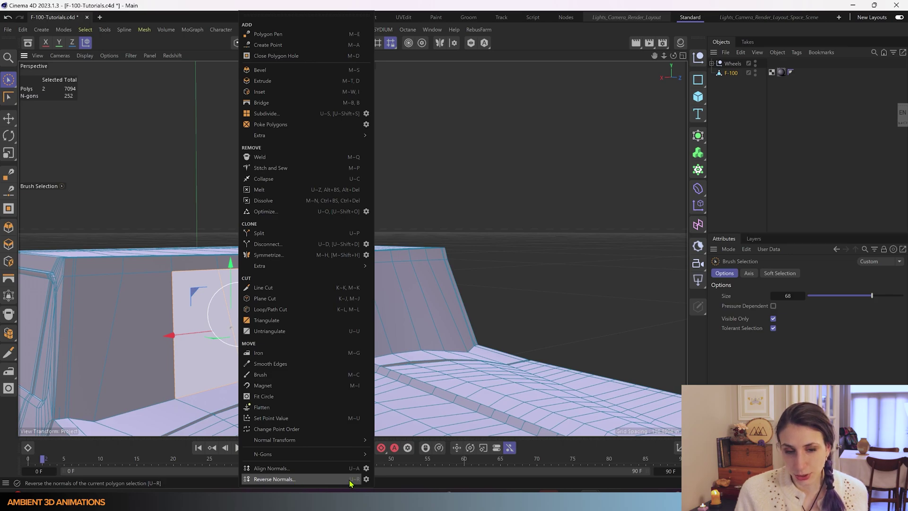
Step: Apply Mesh > Normals > Reverse Normals to the two back-wall polygons
{"action": "left_click", "coordinate": [483, 195]}
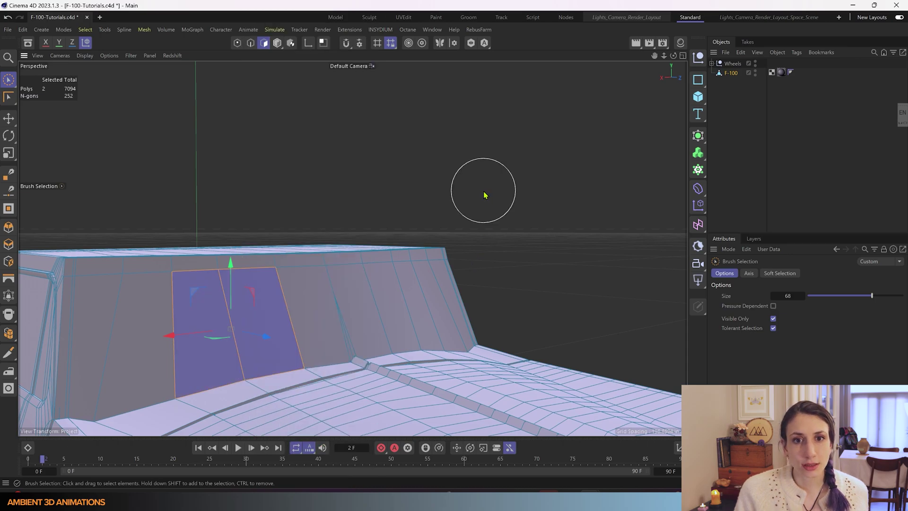
{"action": "left_click", "coordinate": [144, 29]}
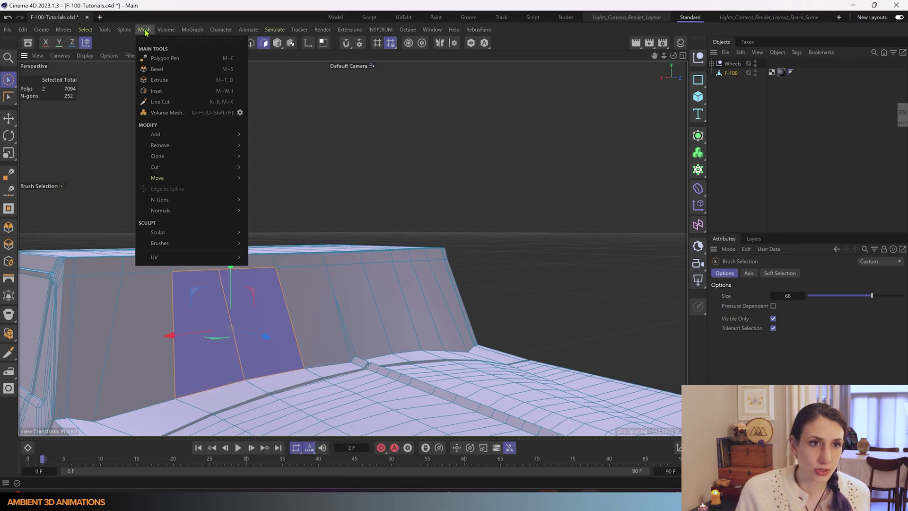
{"action": "mouse_move", "coordinate": [182, 214]}
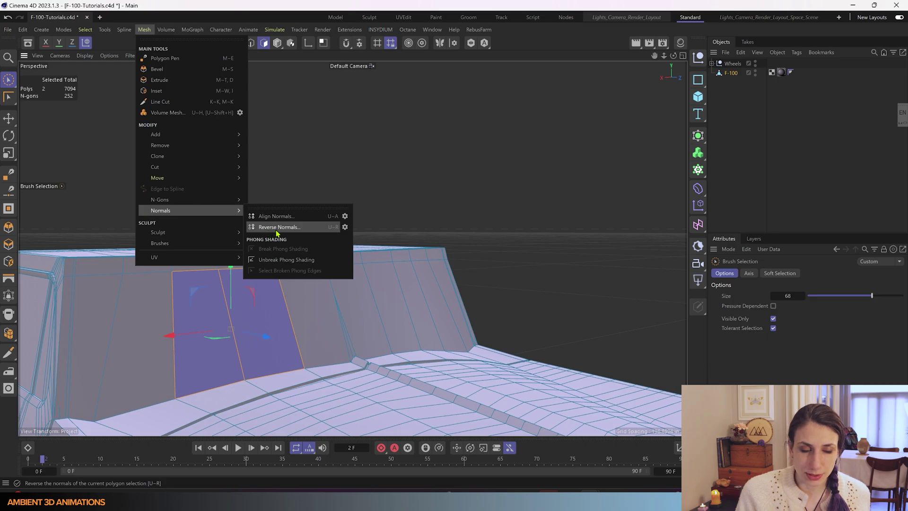
{"action": "left_click", "coordinate": [283, 259]}
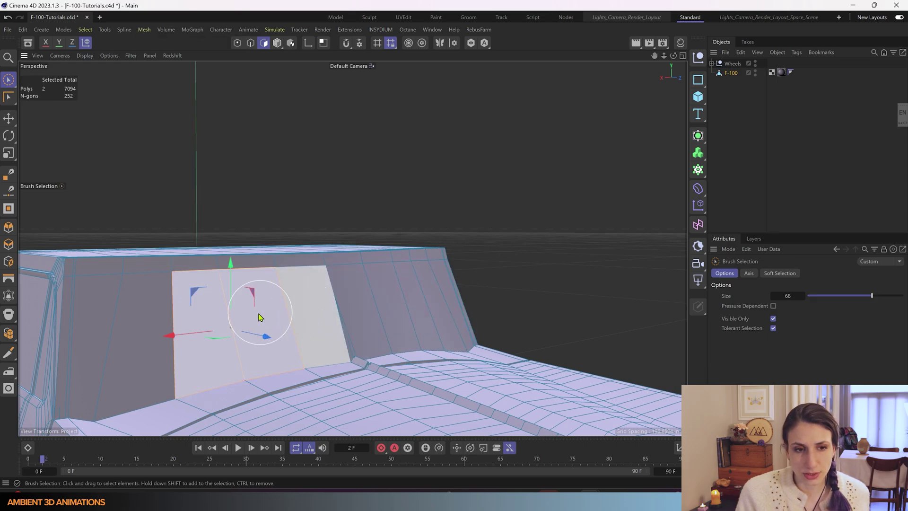
Step: Reselect the two wall polygons and reverse their normals again so they show orange
{"action": "left_click_drag", "start_coordinate": [260, 317], "coordinate": [242, 337]}
{"action": "right_click", "coordinate": [241, 336]}
{"action": "left_click", "coordinate": [280, 454]}
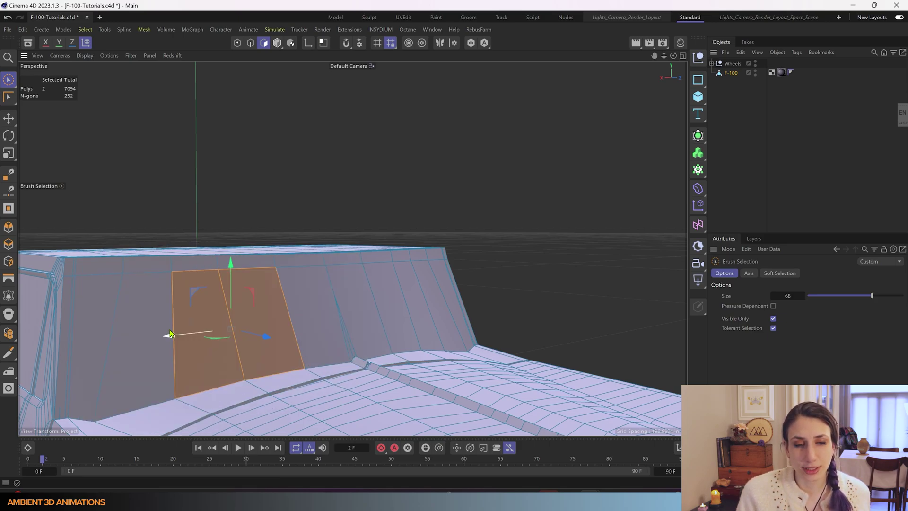
Step: Clear the selection, then reverse the normals of the two back-wall polygons
{"action": "left_click", "coordinate": [204, 140]}
{"action": "left_click", "coordinate": [244, 314]}
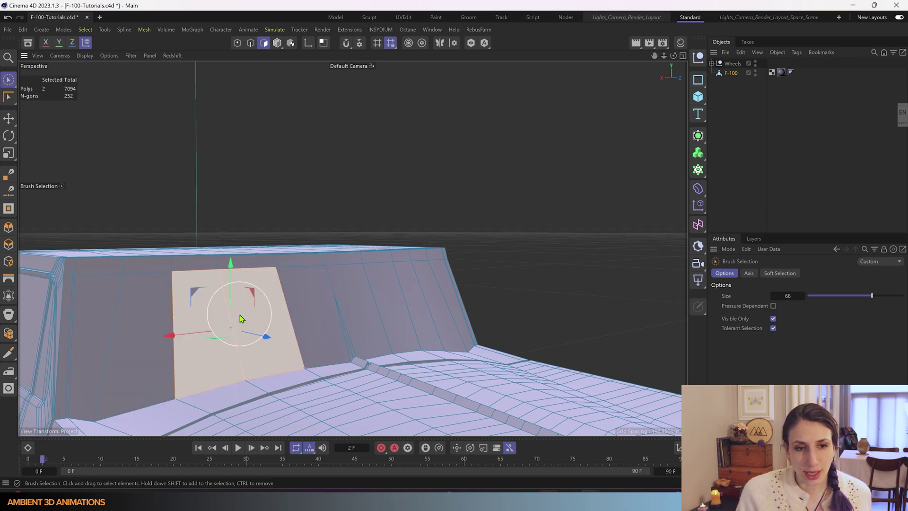
{"action": "right_click", "coordinate": [240, 319]}
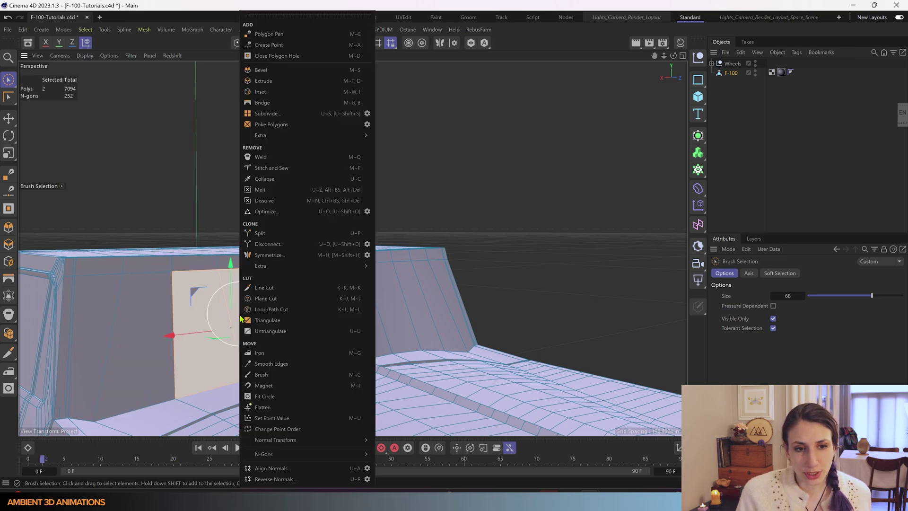
{"action": "left_click", "coordinate": [276, 479]}
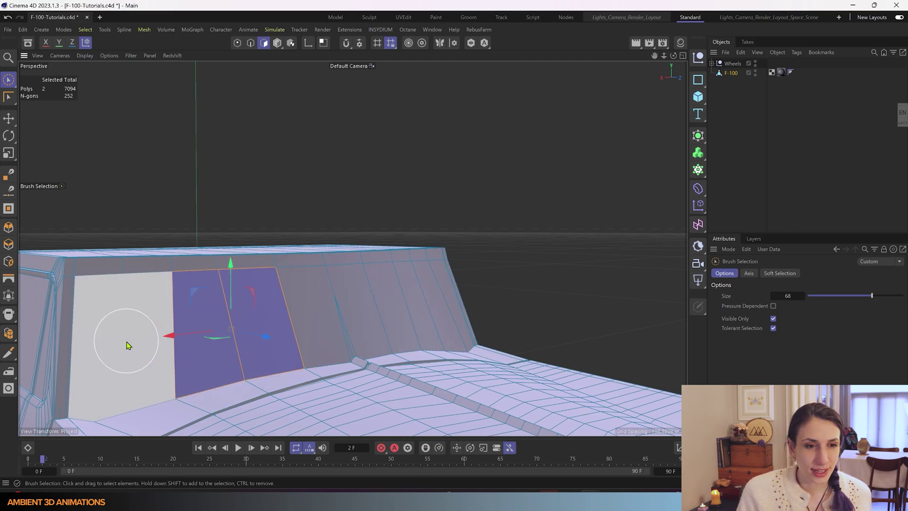
Step: Reverse a ten-polygon hood patch's normals, then add the windshield polygons (93 total)
{"action": "left_click_drag", "start_coordinate": [126, 346], "coordinate": [291, 355], "text": "alt"}
{"action": "scroll", "coordinate": [290, 335], "scroll_direction": "up", "scroll_amount": 6}
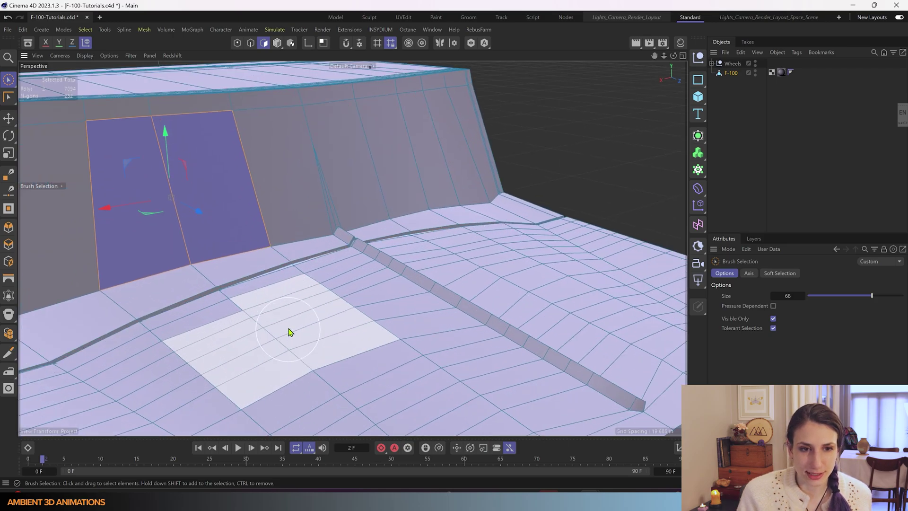
{"action": "left_click", "coordinate": [288, 330]}
{"action": "right_click", "coordinate": [290, 330]}
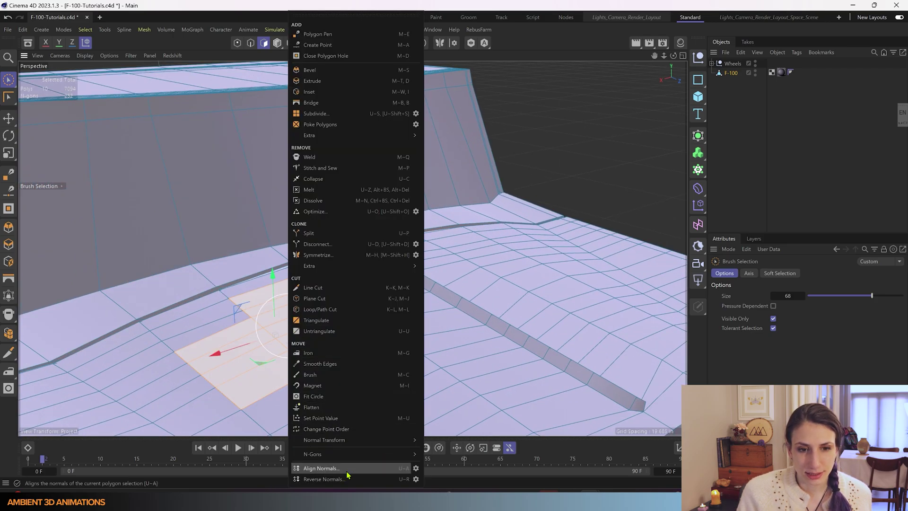
{"action": "left_click", "coordinate": [331, 481]}
{"action": "scroll", "coordinate": [284, 307], "scroll_direction": "down", "scroll_amount": 8}
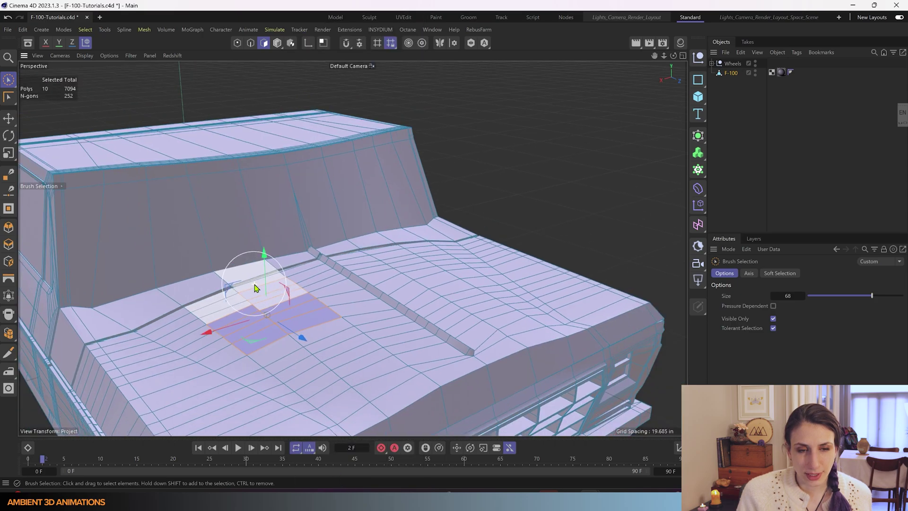
{"action": "mouse_move", "coordinate": [212, 253]}
{"action": "left_mouse_down", "text": "shift"}
{"action": "mouse_move", "coordinate": [175, 254]}
{"action": "mouse_move", "coordinate": [237, 247]}
{"action": "mouse_move", "coordinate": [310, 323]}
{"action": "mouse_move", "coordinate": [310, 315]}
{"action": "mouse_move", "coordinate": [256, 323]}
{"action": "mouse_move", "coordinate": [191, 306]}
{"action": "mouse_move", "coordinate": [318, 325]}
{"action": "mouse_move", "coordinate": [256, 277]}
{"action": "mouse_move", "coordinate": [309, 284]}
{"action": "mouse_move", "coordinate": [268, 299]}
{"action": "left_mouse_up", "text": "shift"}
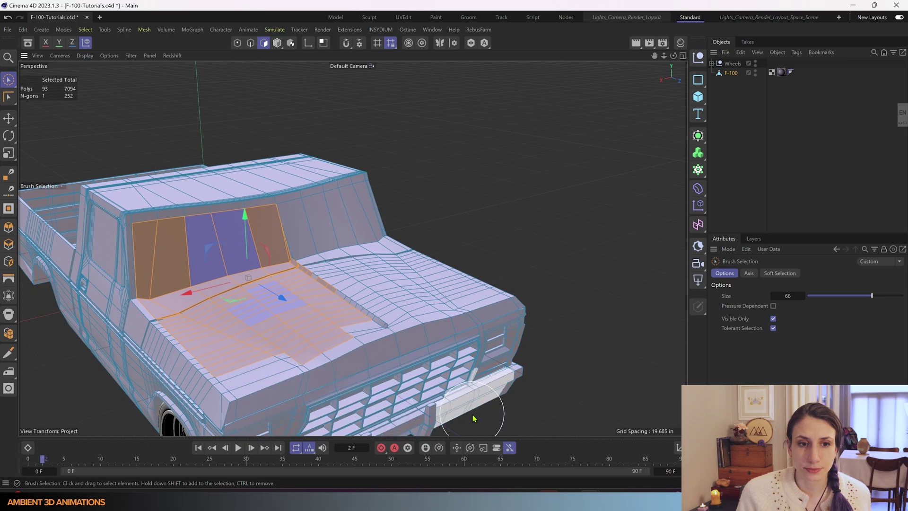
{"action": "right_click", "coordinate": [224, 308]}
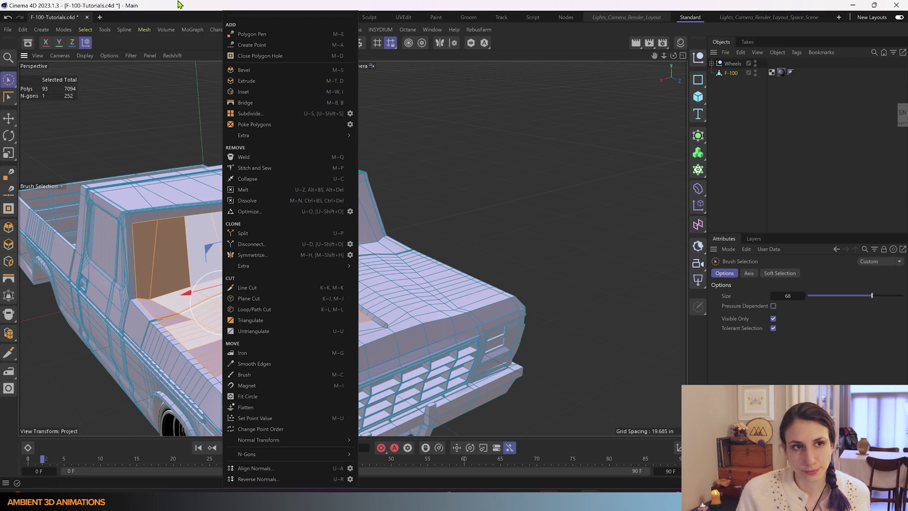
{"action": "left_click", "coordinate": [142, 31]}
{"action": "left_click", "coordinate": [143, 30]}
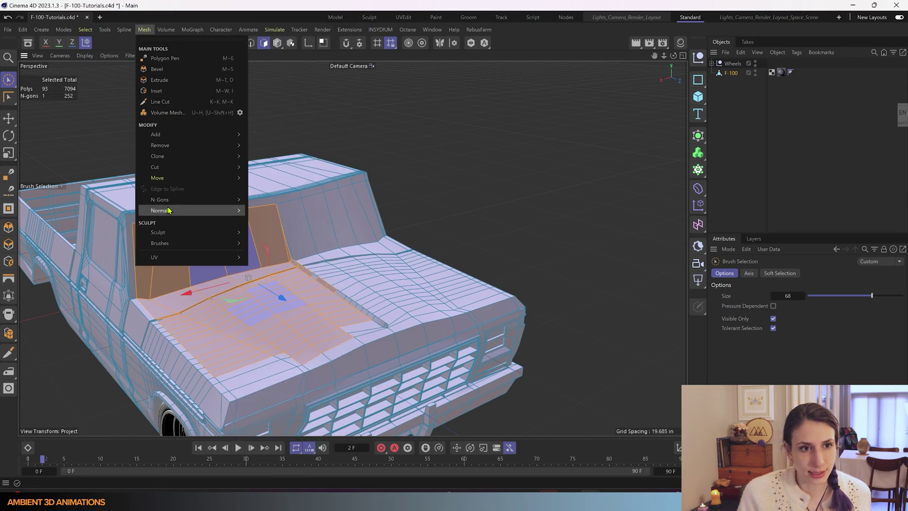
{"action": "mouse_move", "coordinate": [168, 211]}
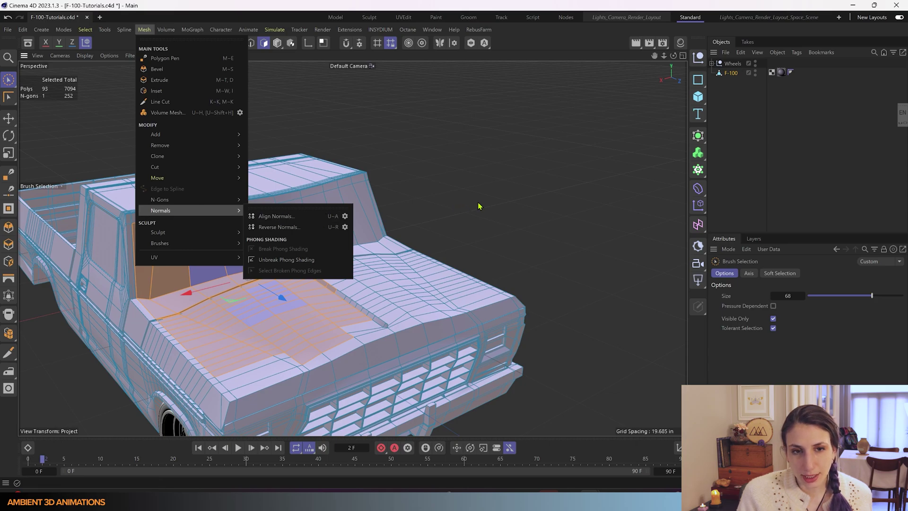
{"action": "left_click", "coordinate": [527, 6]}
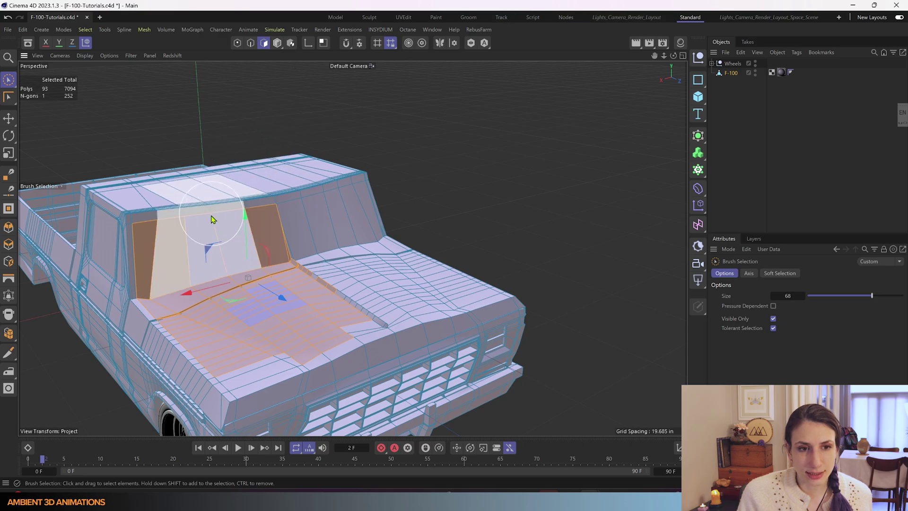
Step: Align the normals of the 93 selected polygons (U~A) and zoom to the windshield base
{"action": "right_click", "coordinate": [218, 283]}
{"action": "key", "text": "Escape"}
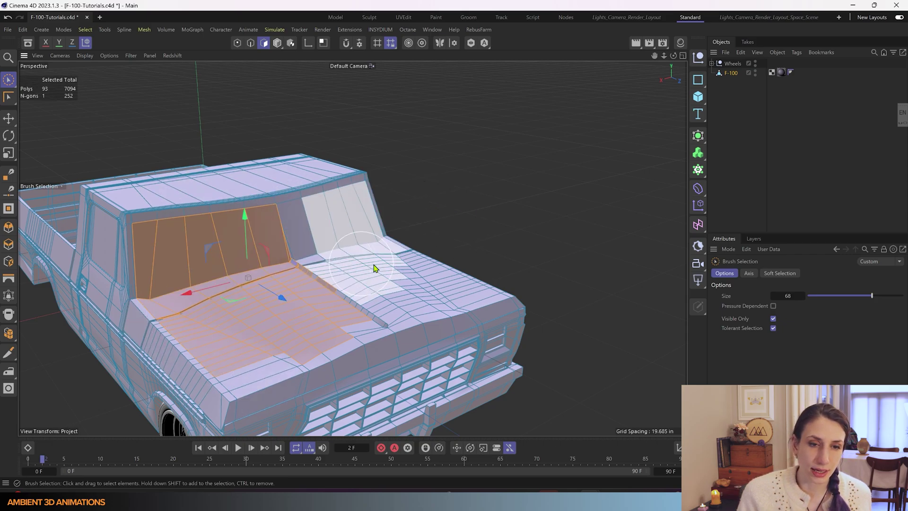
{"action": "scroll", "coordinate": [232, 227], "scroll_direction": "up", "scroll_amount": 2}
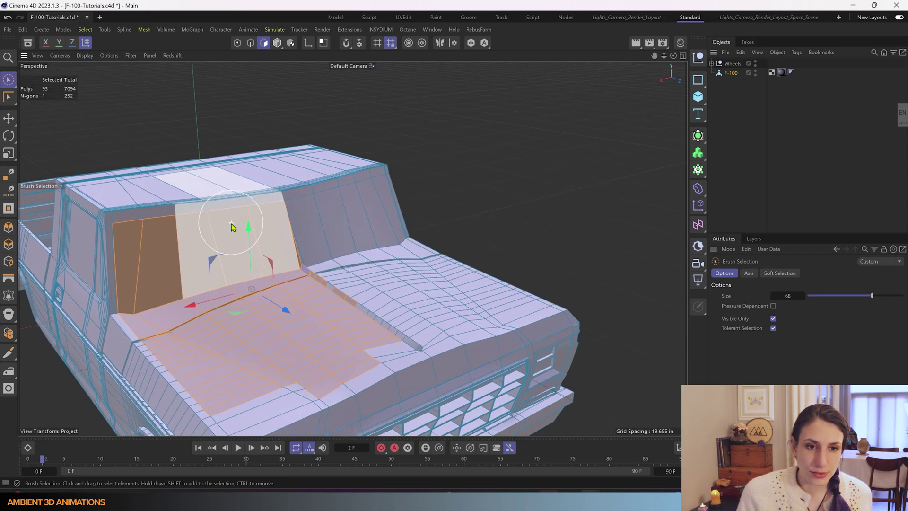
{"action": "scroll", "coordinate": [270, 240], "scroll_direction": "up", "scroll_amount": 4}
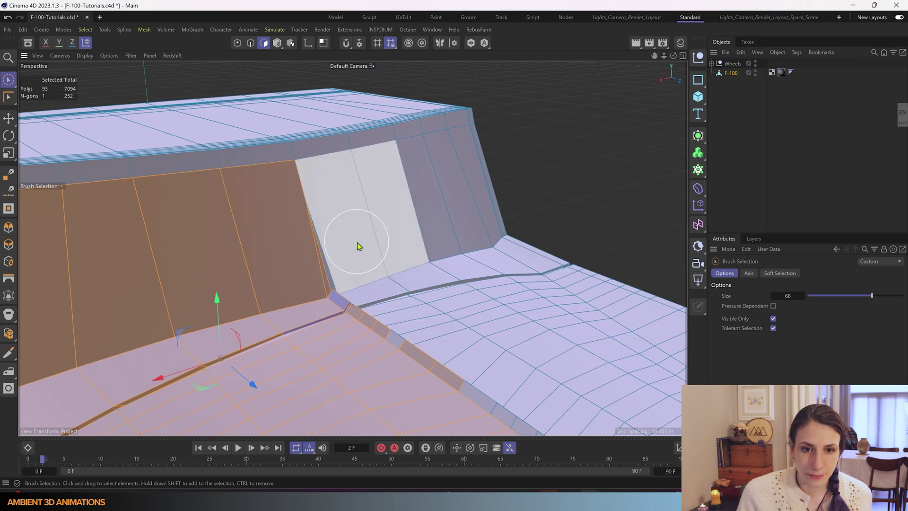
{"action": "mouse_move", "coordinate": [357, 242]}
{"action": "left_mouse_down", "text": "alt"}
{"action": "mouse_move", "coordinate": [354, 274]}
{"action": "mouse_move", "coordinate": [268, 272]}
{"action": "mouse_move", "coordinate": [251, 243]}
{"action": "mouse_move", "coordinate": [345, 260]}
{"action": "mouse_move", "coordinate": [455, 235]}
{"action": "mouse_move", "coordinate": [418, 269]}
{"action": "mouse_move", "coordinate": [379, 331]}
{"action": "mouse_move", "coordinate": [369, 293]}
{"action": "mouse_move", "coordinate": [381, 233]}
{"action": "left_mouse_up", "text": "alt"}
{"action": "scroll", "coordinate": [365, 282], "scroll_direction": "up", "scroll_amount": 10}
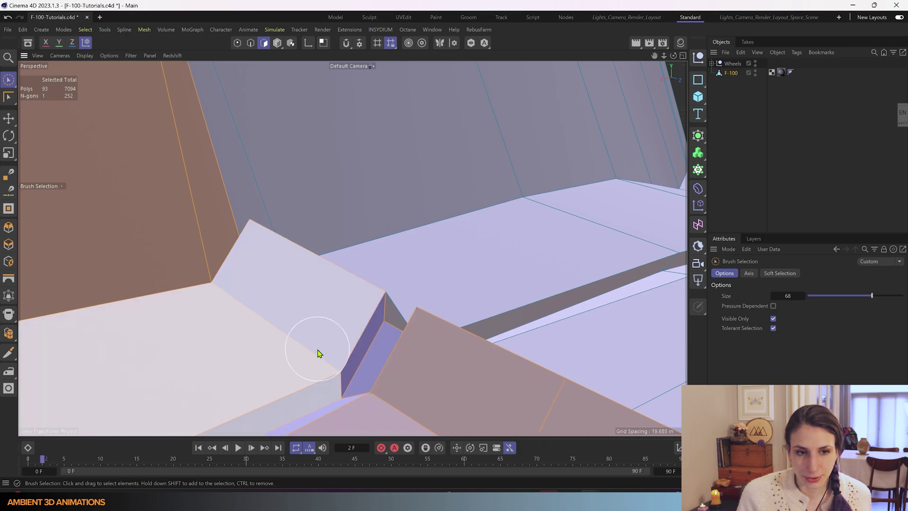
Step: Reverse the normals (U~R) of the 4 small faces at the windshield base
{"action": "left_click", "coordinate": [333, 321]}
{"action": "scroll", "coordinate": [348, 374], "scroll_direction": "up", "scroll_amount": 5}
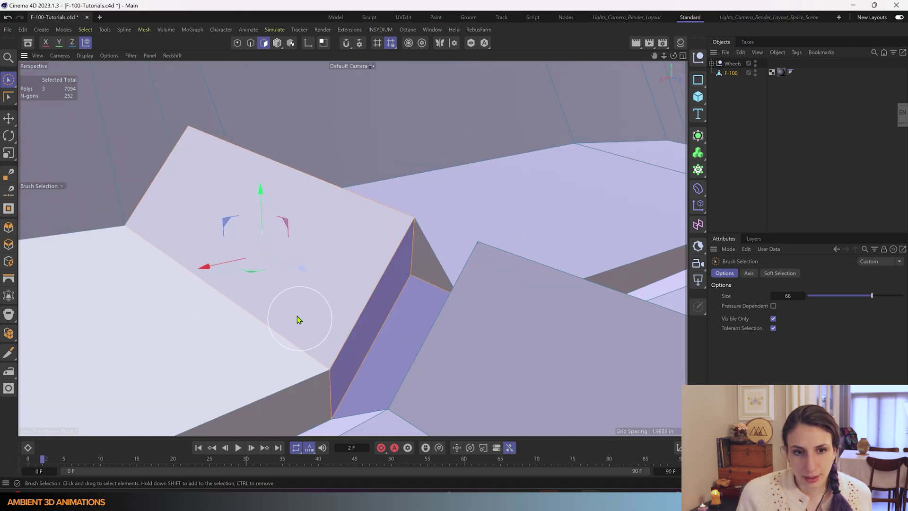
{"action": "left_click_drag", "start_coordinate": [294, 315], "coordinate": [553, 396], "text": "alt"}
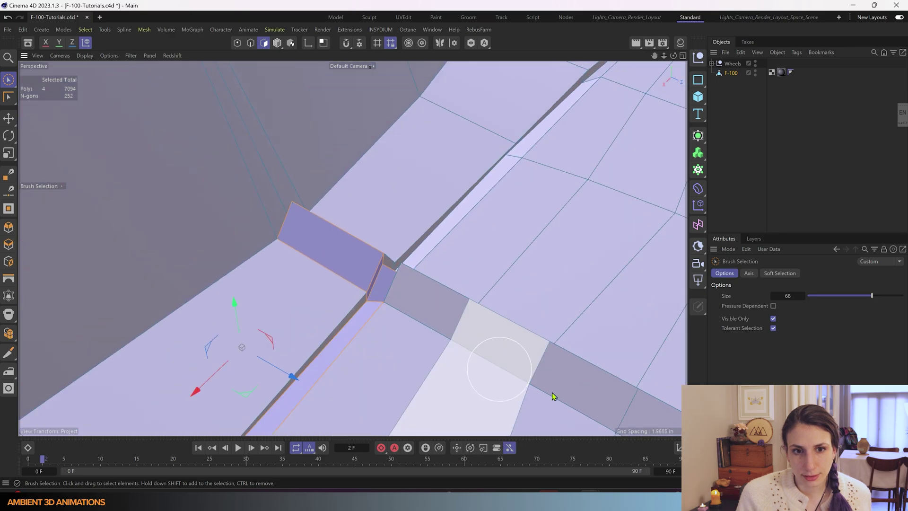
{"action": "right_click", "coordinate": [429, 298]}
{"action": "key", "text": "Escape"}
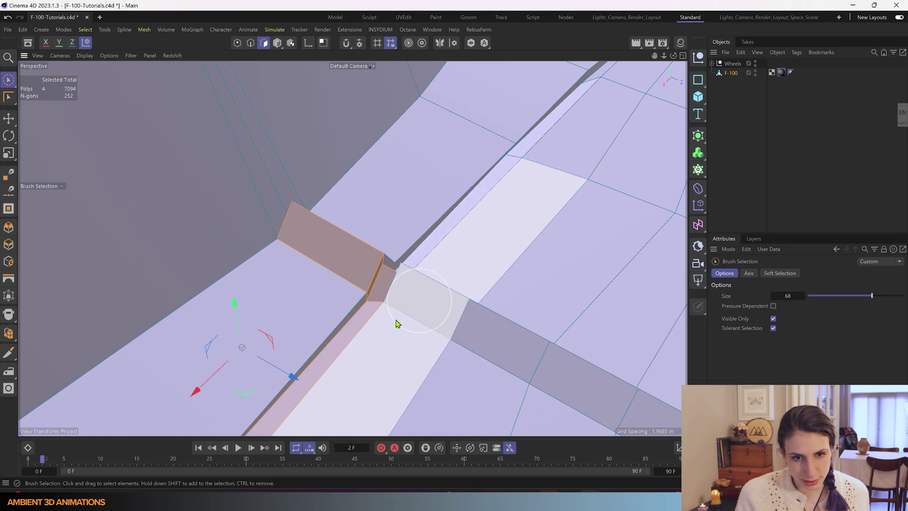
{"action": "mouse_move", "coordinate": [368, 336]}
{"action": "left_mouse_down", "text": "alt"}
{"action": "mouse_move", "coordinate": [344, 311]}
{"action": "mouse_move", "coordinate": [335, 376]}
{"action": "mouse_move", "coordinate": [377, 345]}
{"action": "mouse_move", "coordinate": [348, 364]}
{"action": "mouse_move", "coordinate": [357, 375]}
{"action": "mouse_move", "coordinate": [322, 369]}
{"action": "left_mouse_up", "text": "alt"}
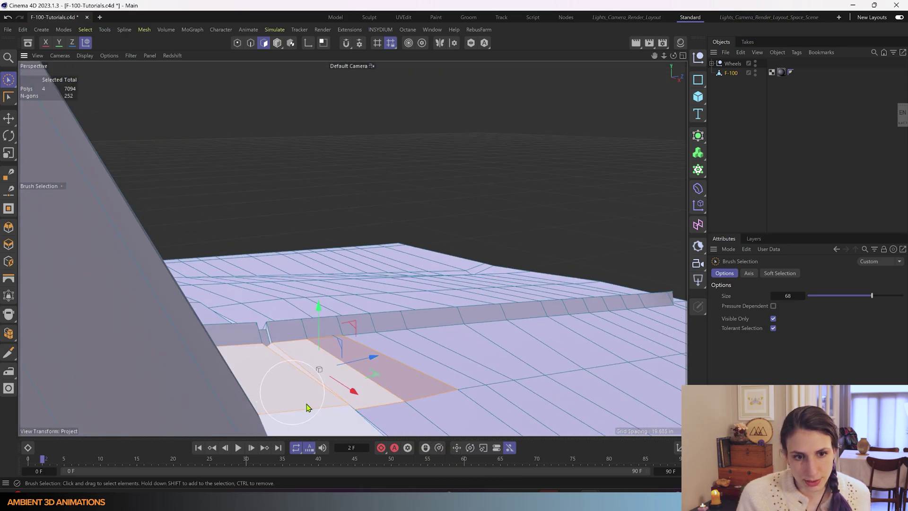
Step: Add the wall strip above the floor faces, making a 6-polygon selection
{"action": "left_click_drag", "start_coordinate": [464, 321], "coordinate": [333, 330], "text": "alt"}
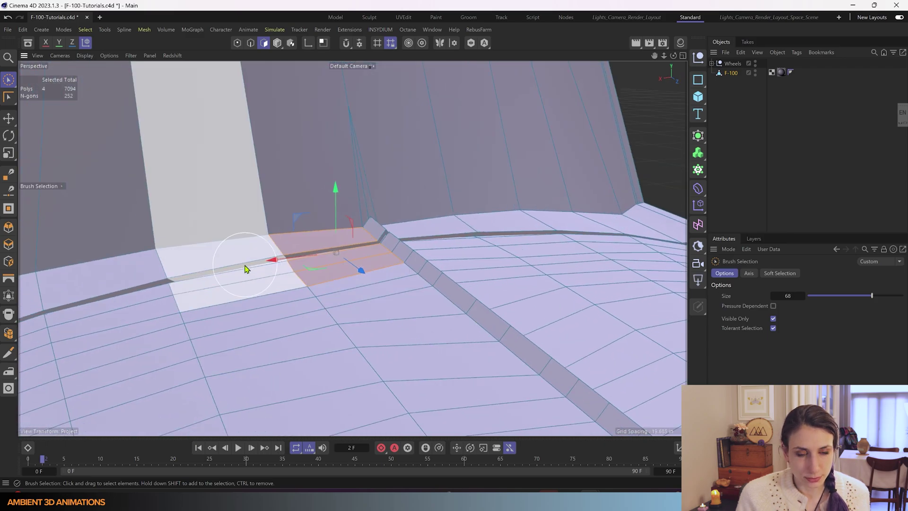
{"action": "left_click", "coordinate": [199, 265], "text": "shift"}
{"action": "scroll", "coordinate": [161, 295], "scroll_direction": "down", "scroll_amount": 5}
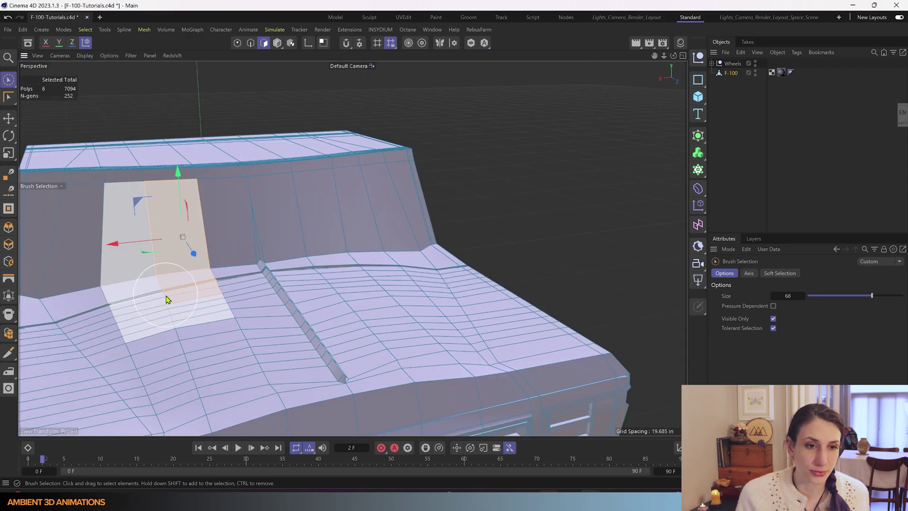